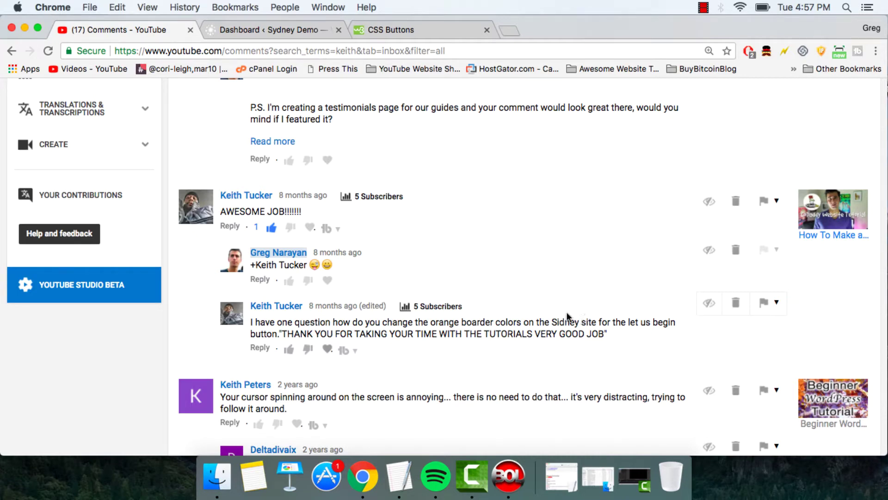
- Visit the Sydney Demo front page from the admin bar, with the CLICK TO BEGIN button in view
click(279, 28)
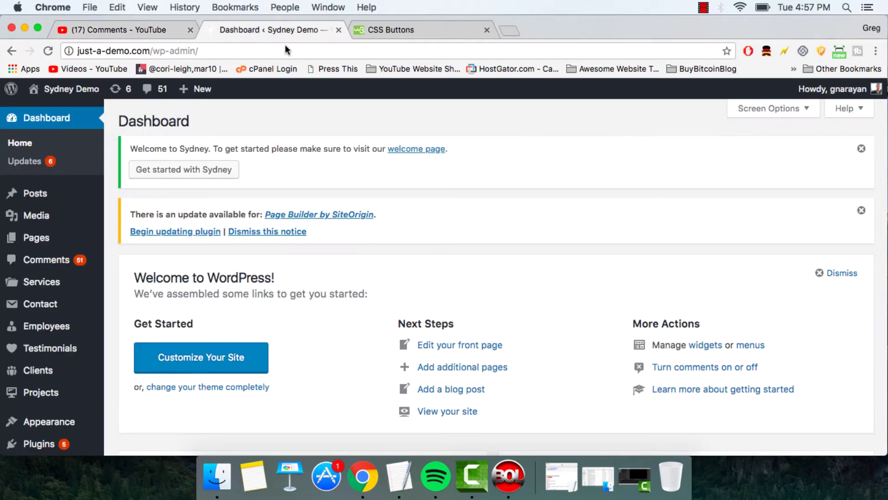
click(73, 89)
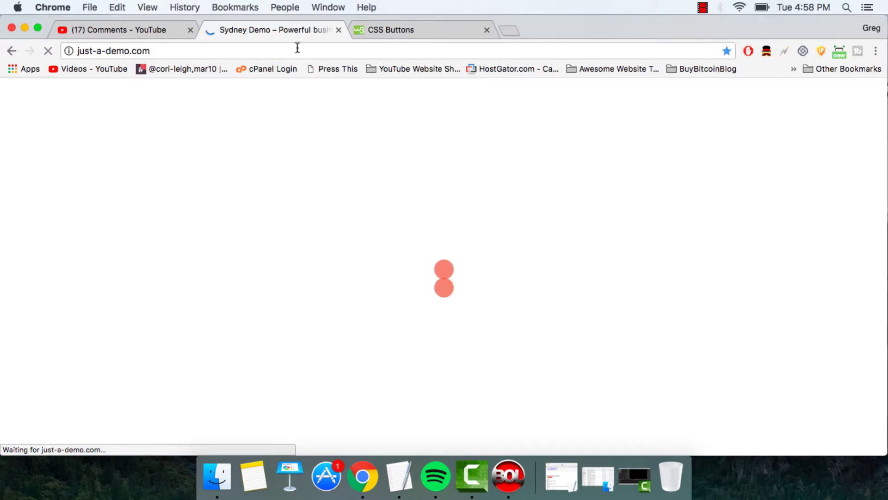
click(169, 51)
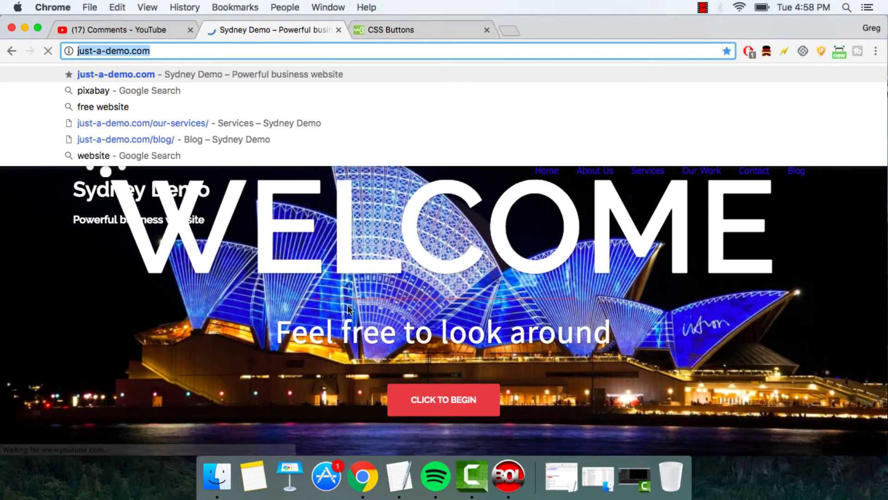
click(345, 375)
scroll(370, 370, down, 3)
scroll(373, 370, up, 1)
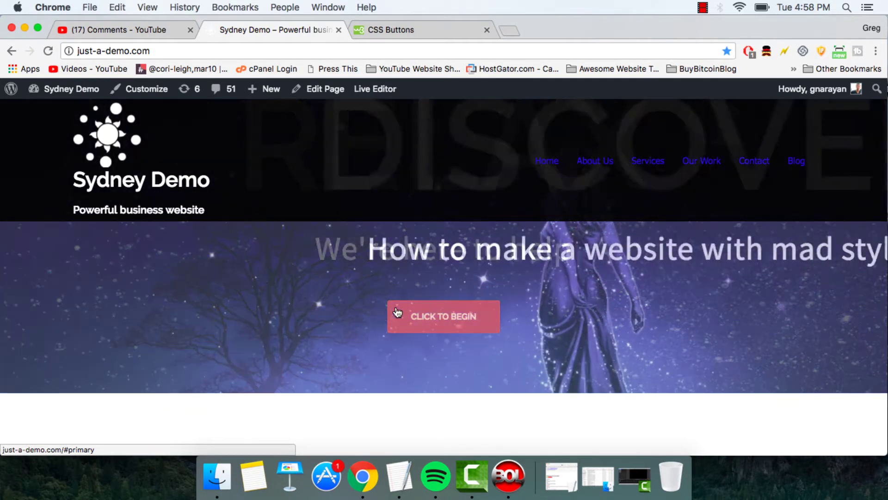
- Inspect the CLICK TO BEGIN button in DevTools and close the What's New drawer
right_click(396, 308)
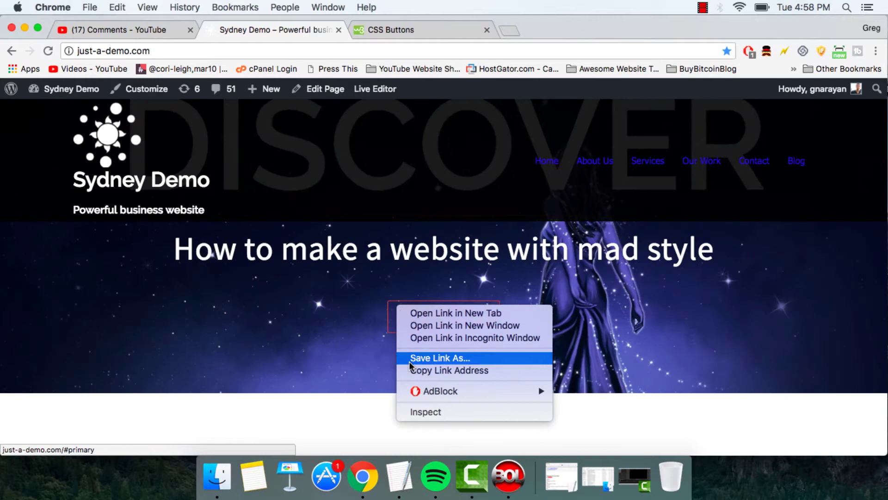
click(414, 413)
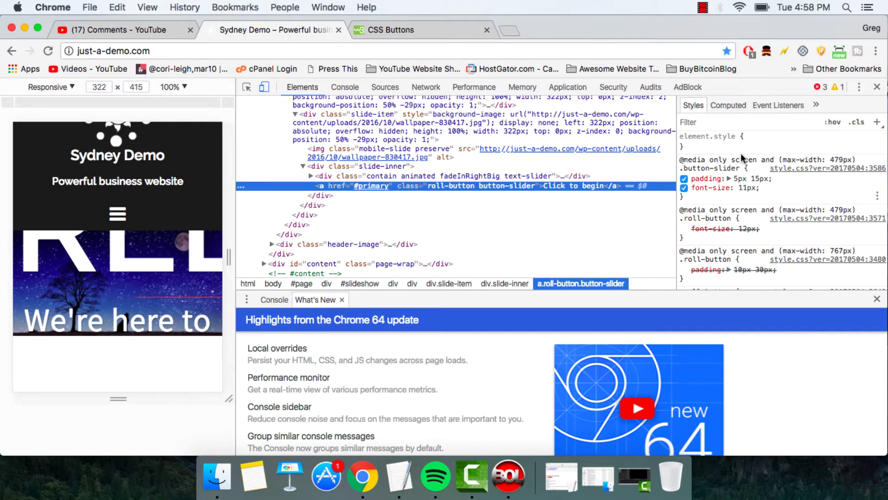
scroll(750, 162, down, 2)
click(876, 298)
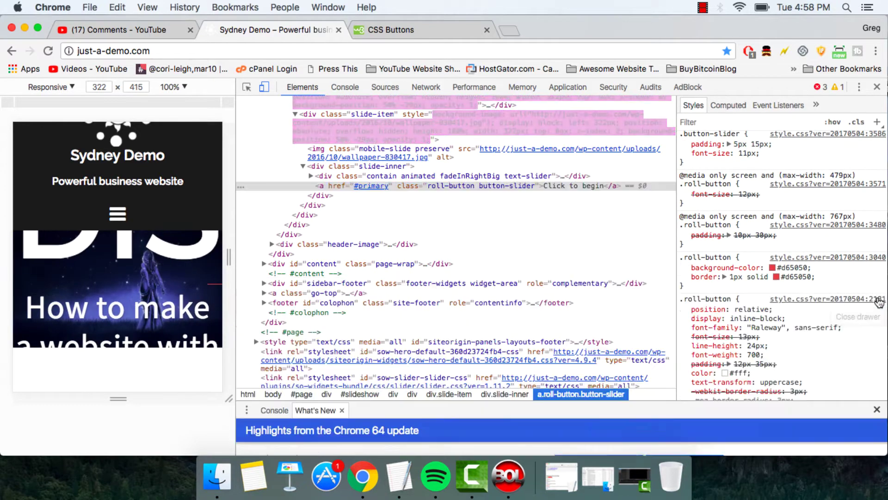
scroll(780, 186, down, 1)
scroll(781, 186, down, 1)
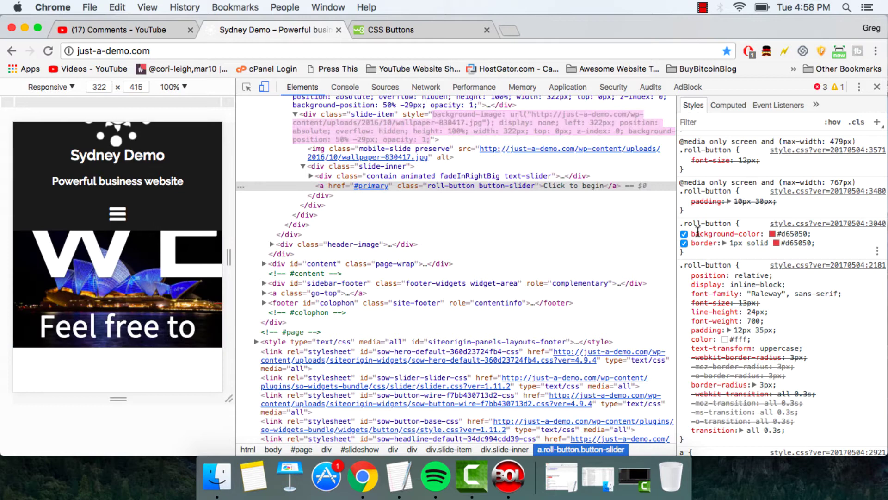
- Review .roll-button's #d65050 background-color and border declarations, then copy the .roll-button selector
click(739, 235)
click(706, 242)
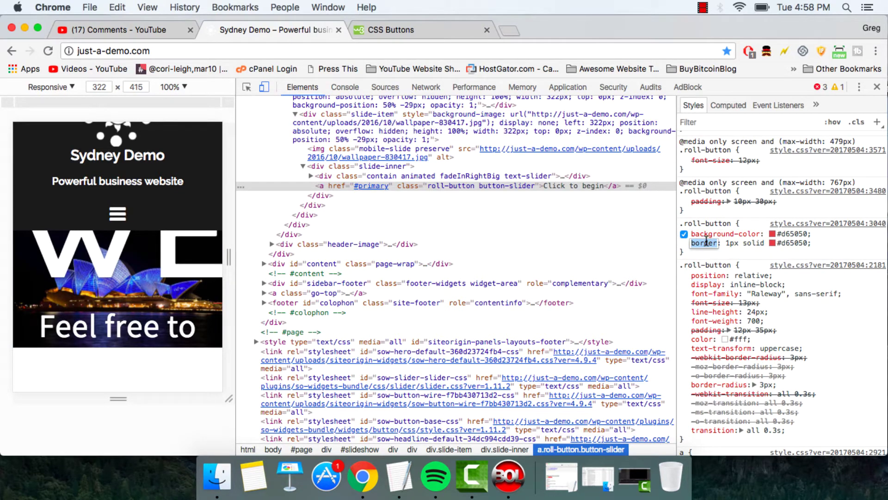
click(734, 234)
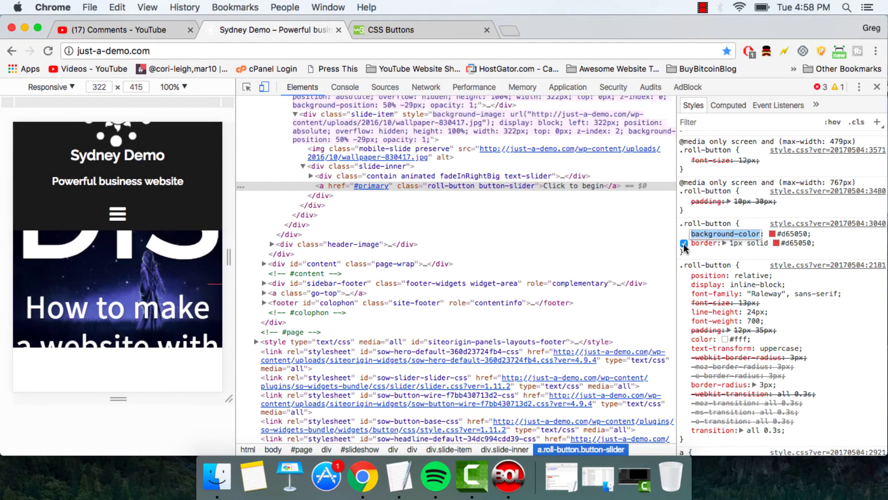
scroll(153, 300, down, 3)
scroll(149, 298, up, 2)
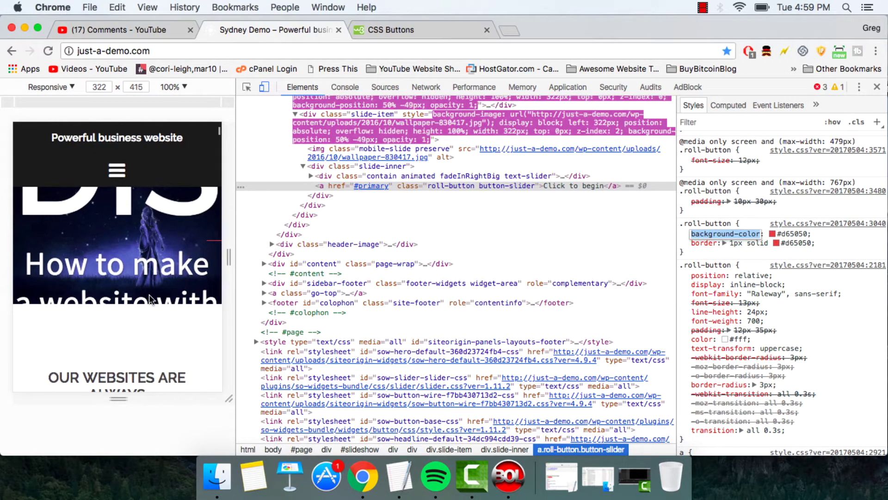
scroll(150, 299, down, 5)
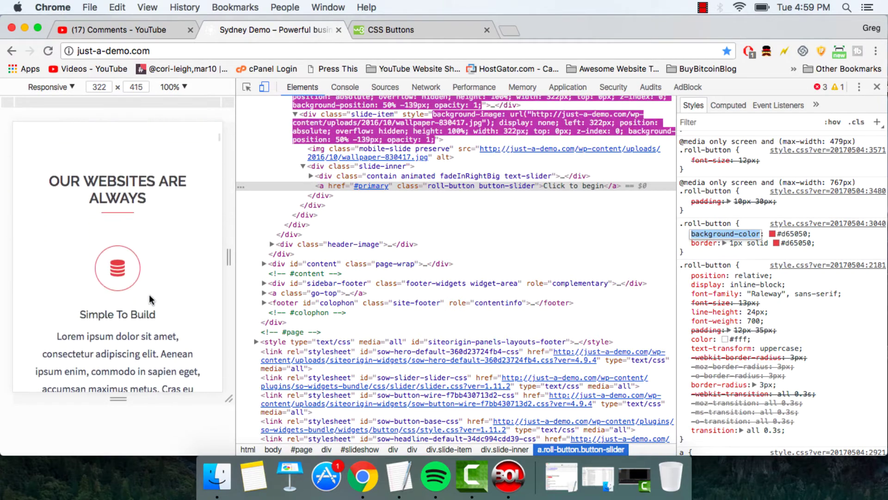
scroll(150, 300, up, 5)
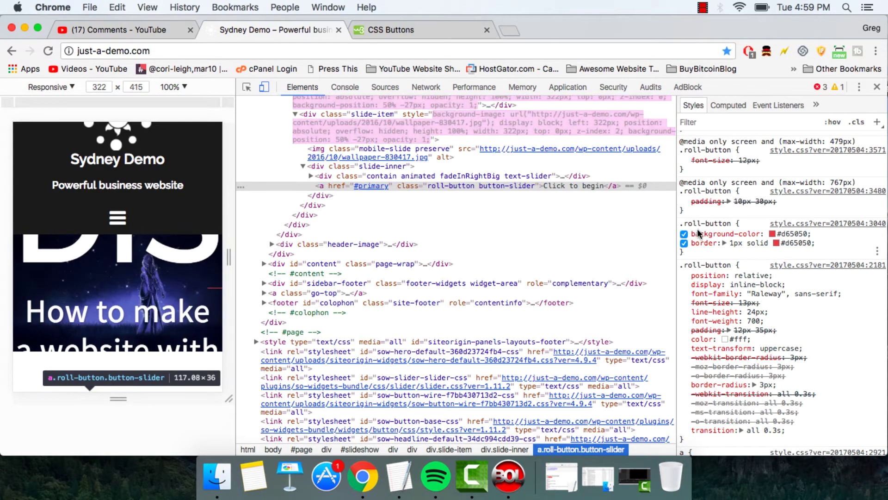
click(711, 224)
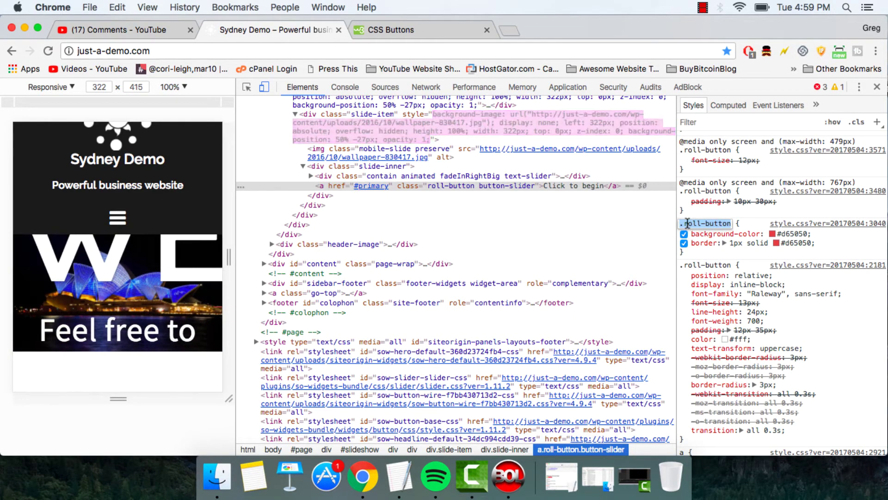
right_click(688, 224)
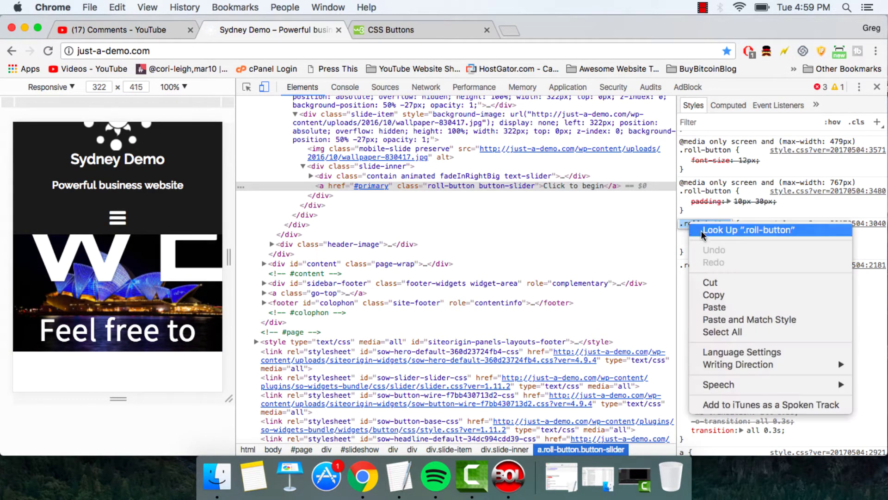
click(713, 296)
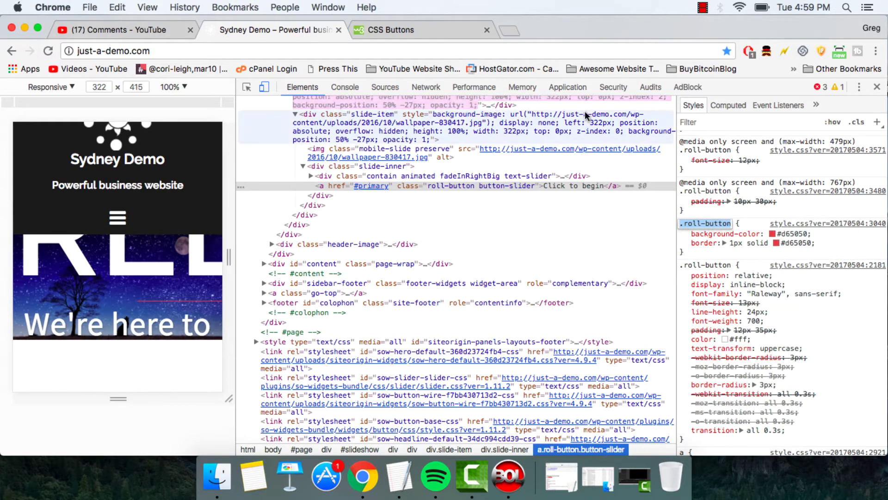
- Close DevTools and go to the TJ Custom CSS editor page in the WordPress dashboard
click(877, 86)
click(69, 89)
mouse_move(65, 334)
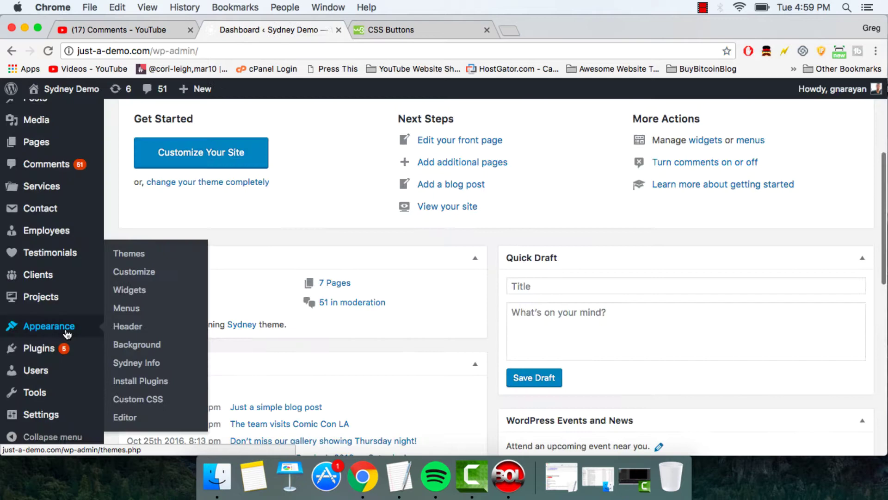
click(138, 398)
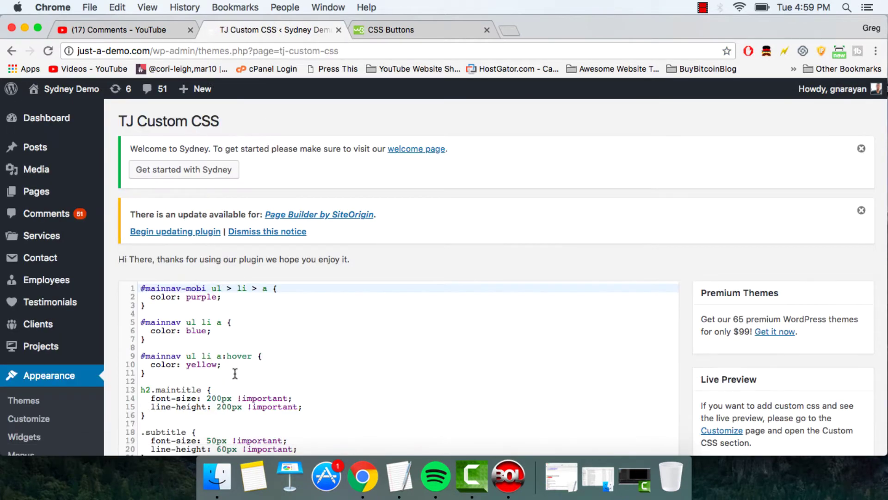
scroll(352, 335, down, 5)
scroll(352, 315, up, 5)
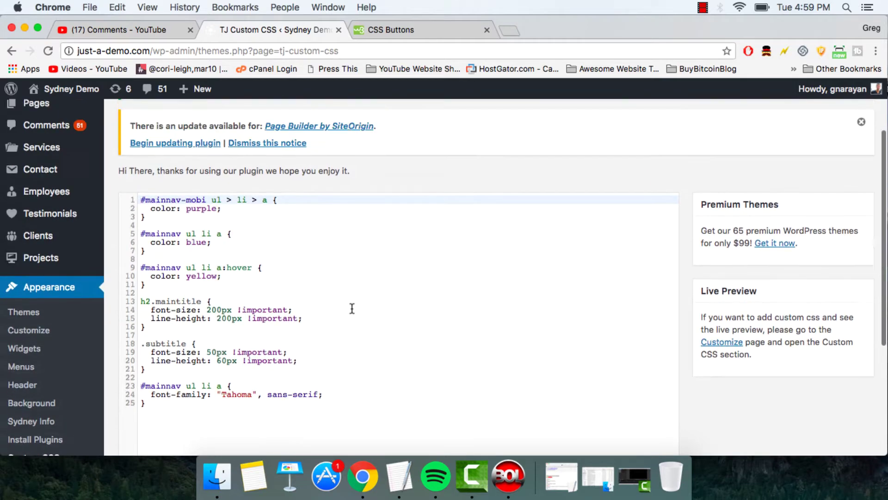
drag(220, 121, 113, 123)
click(248, 116)
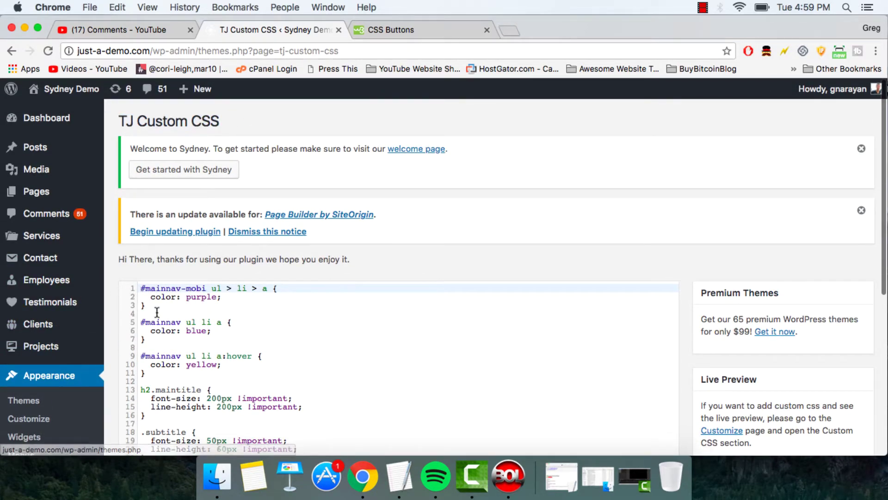
scroll(254, 375, down, 3)
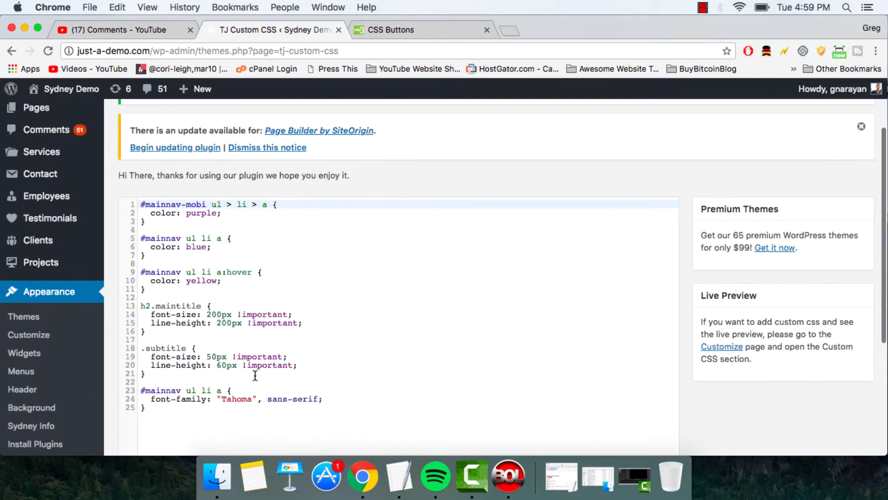
- Paste .roll-button { border: 1px #fff; } at the top of the custom CSS and save
click(139, 204)
key(Return)
key(Return)
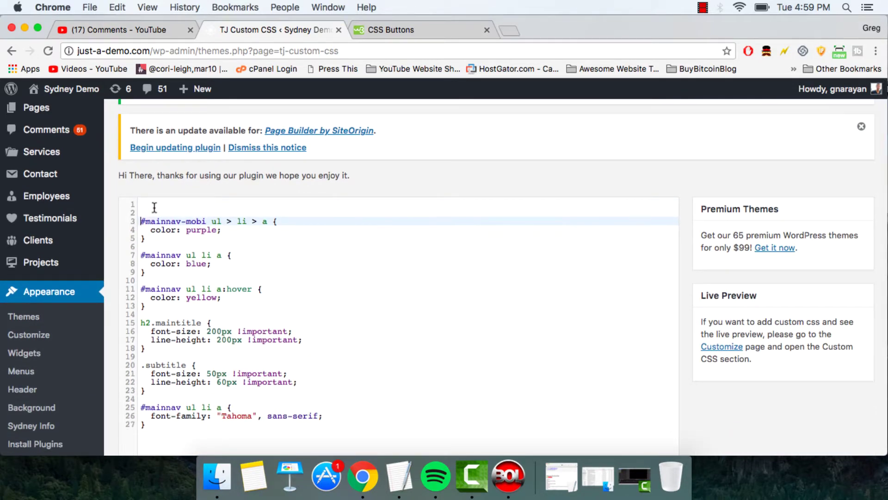
click(155, 207)
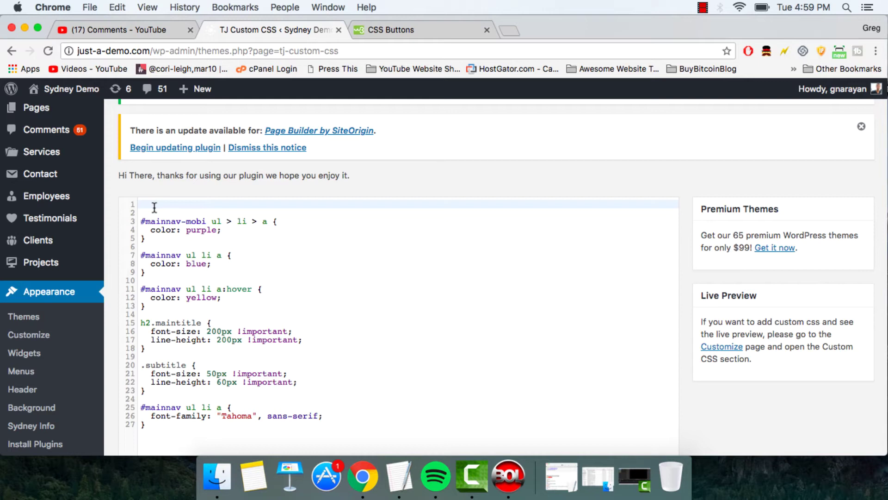
right_click(154, 207)
click(185, 273)
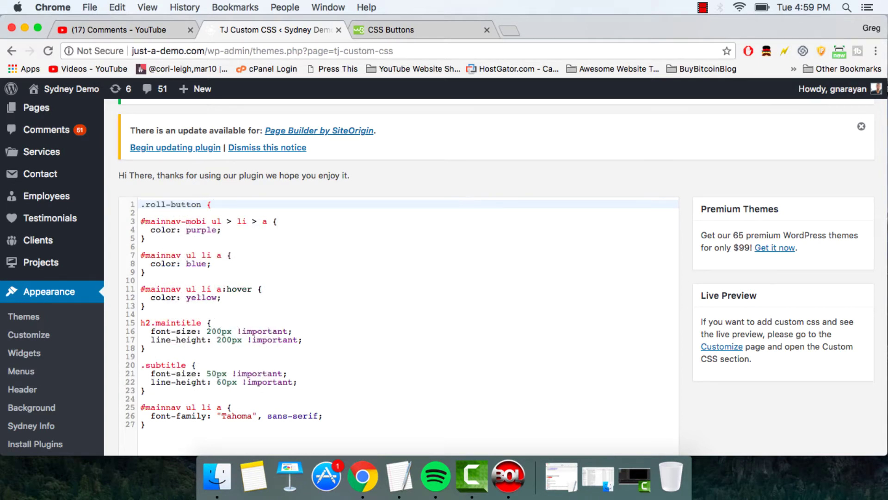
text({)
key(Return)
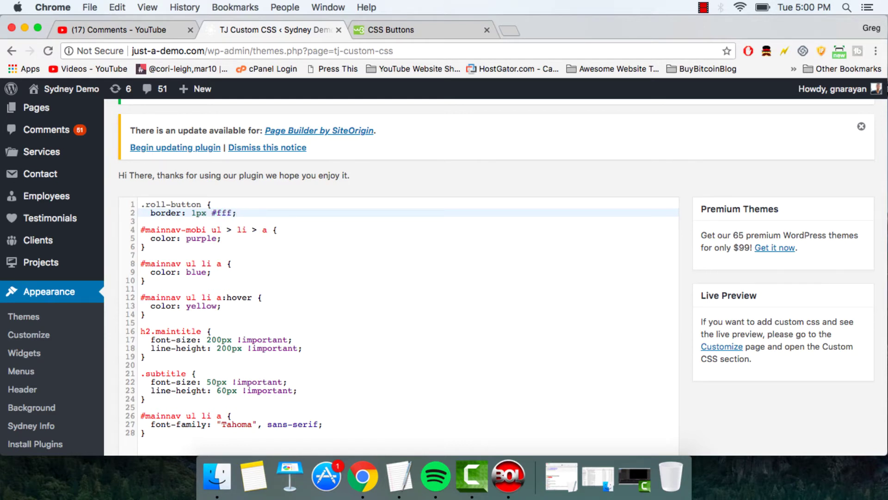
key(Return)
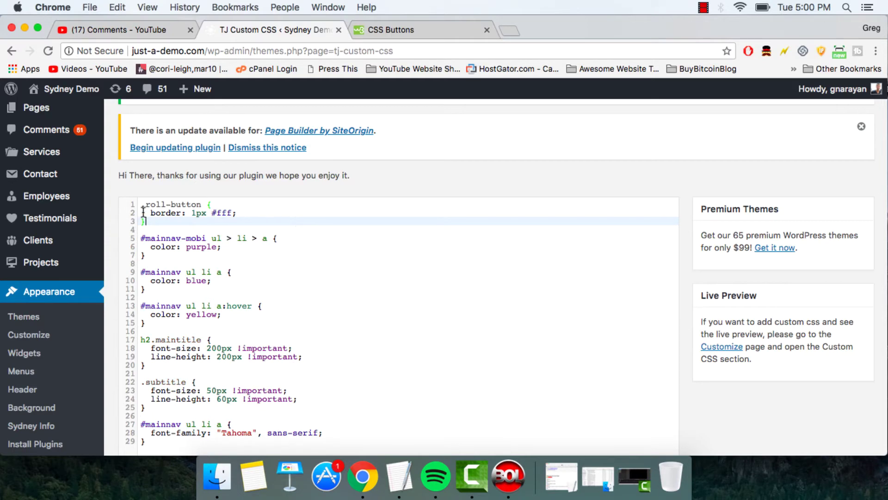
scroll(178, 258, down, 5)
click(128, 373)
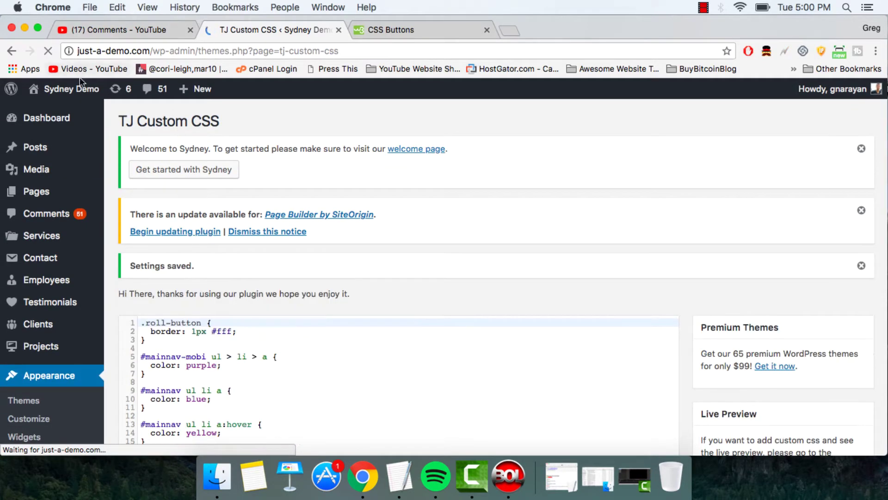
- Open the Sydney Demo homepage in a new tab and test the CLICK TO BEGIN button
right_click(80, 88)
click(107, 89)
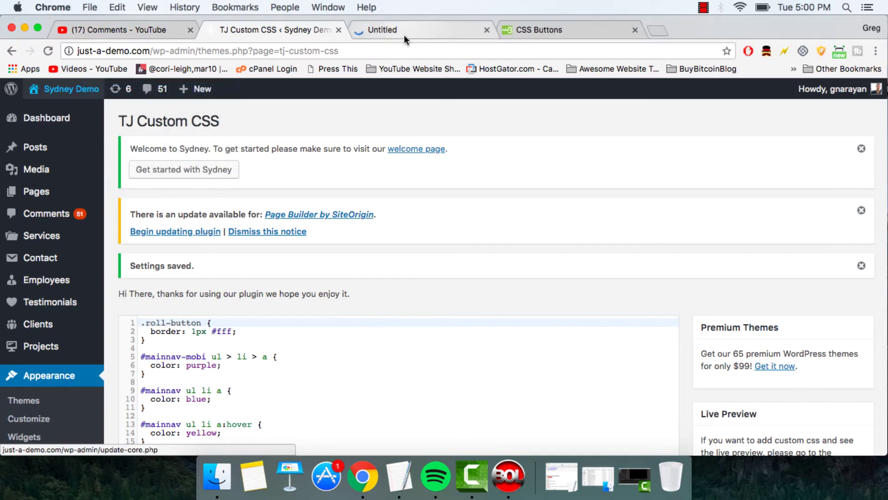
click(404, 34)
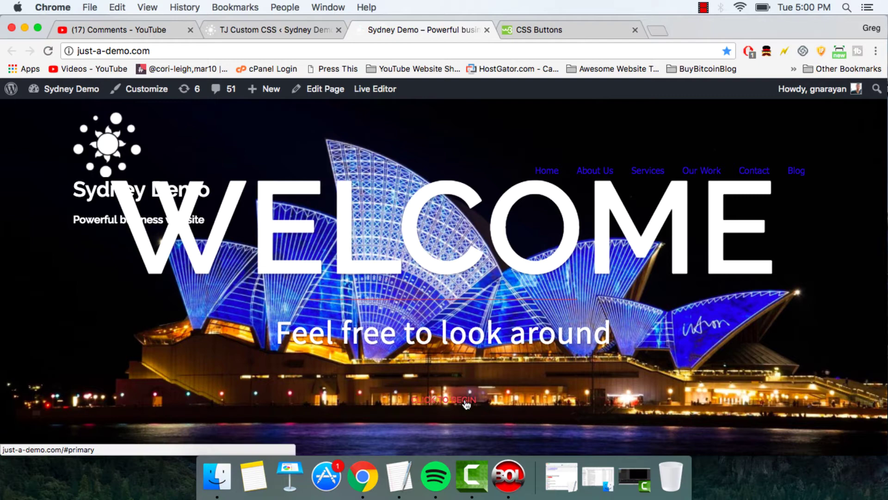
click(466, 403)
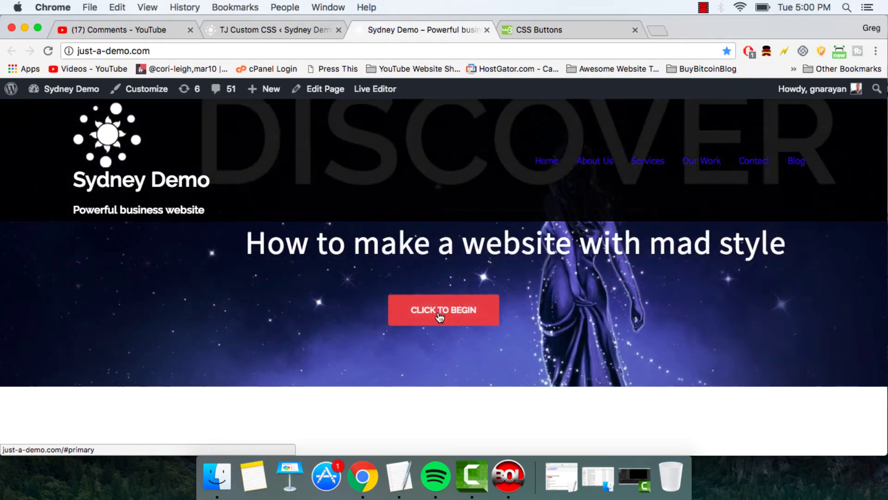
click(297, 25)
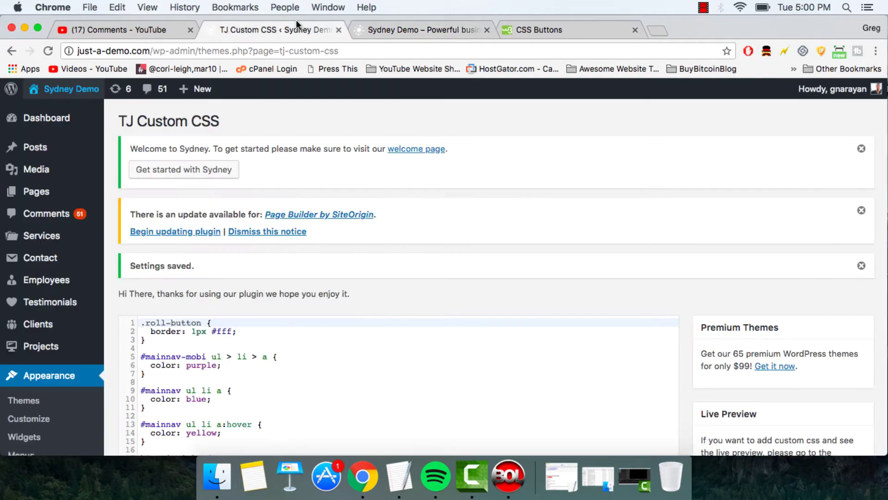
scroll(329, 195, down, 3)
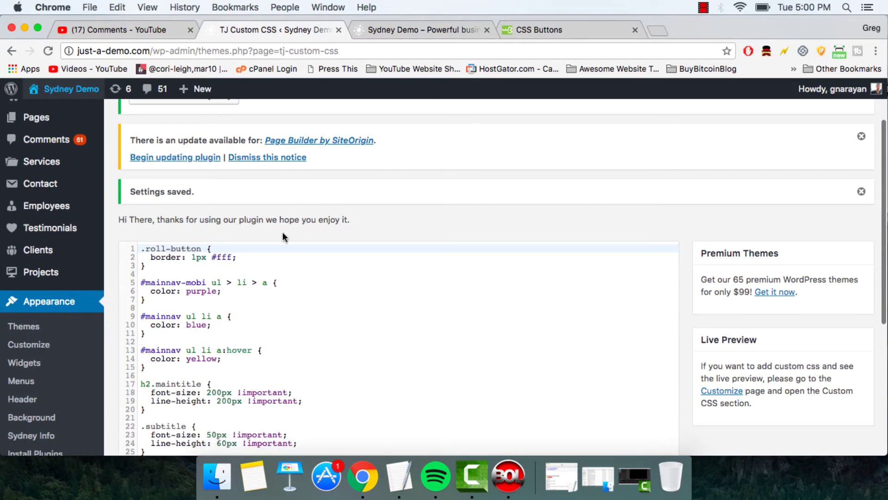
scroll(285, 270, up, 1)
- Search the W3Schools CSS Buttons page for 'border' to reach the Colored Button Borders example
click(505, 29)
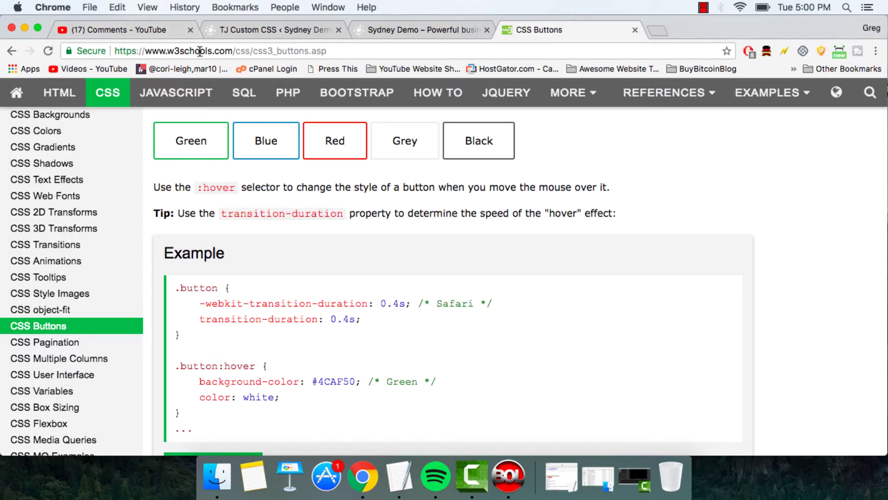
scroll(330, 347, down, 7)
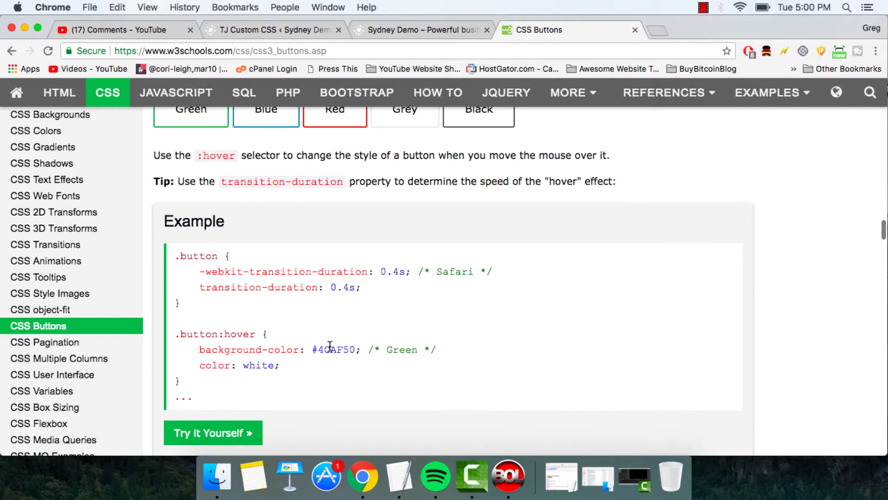
scroll(330, 347, down, 20)
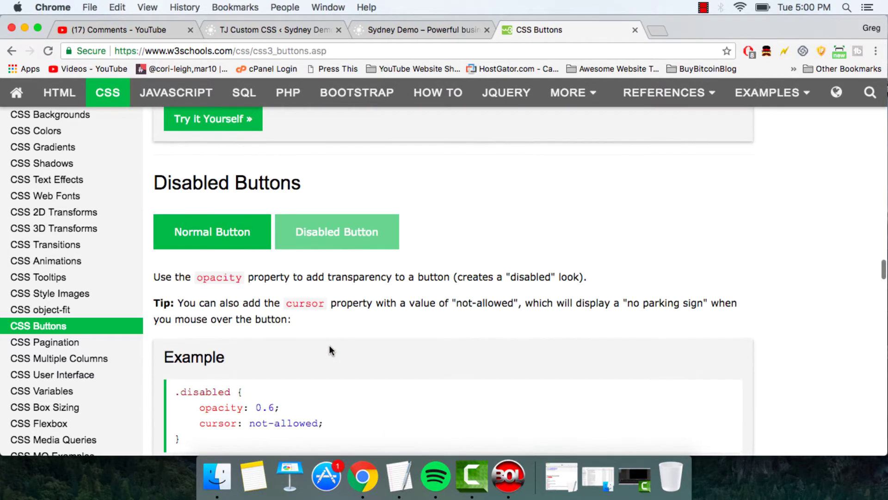
scroll(329, 345, down, 4)
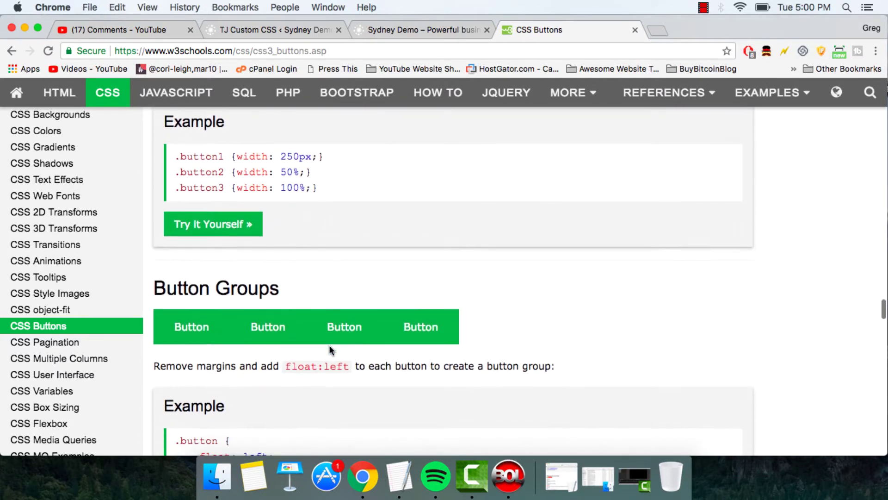
key(super+f)
text(border)
key(Return)
key(Return)
key(Return)
key(Return)
key(Return)
key(Return)
key(Return)
key(Return)
key(Return)
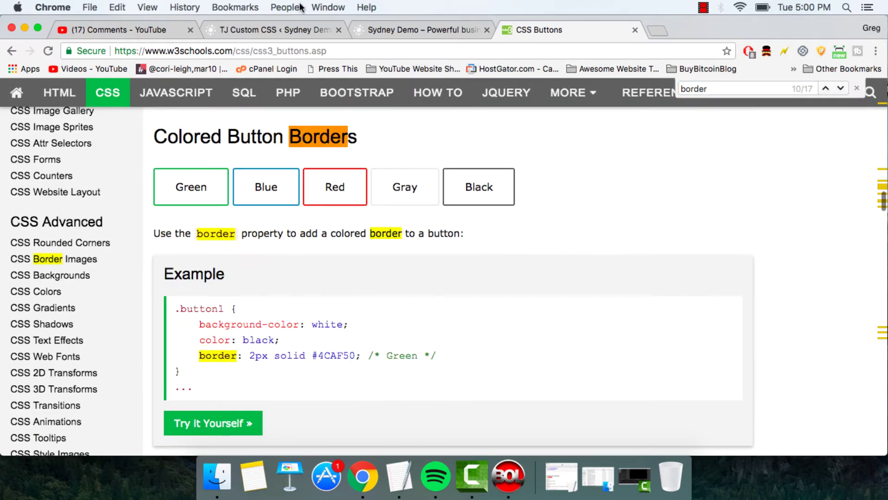
- Add 'solid' after 1px in the .roll-button border, save, and reload the Sydney Demo homepage
click(268, 30)
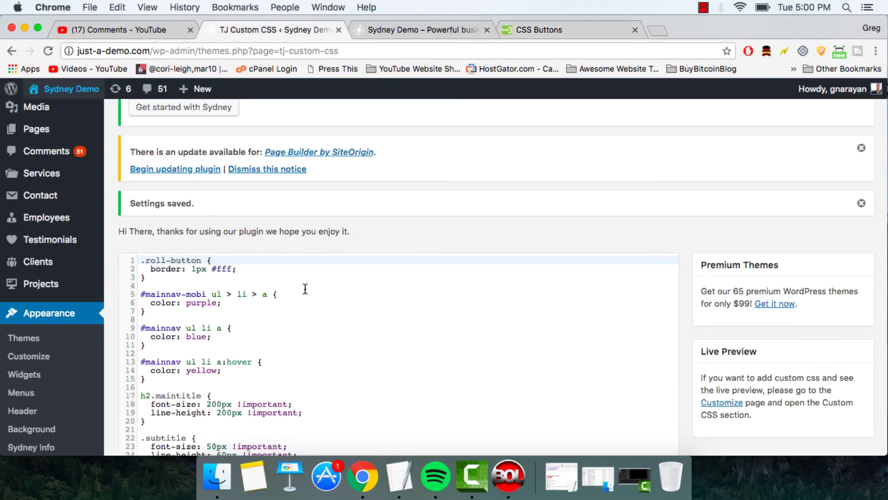
click(209, 269)
text(solid)
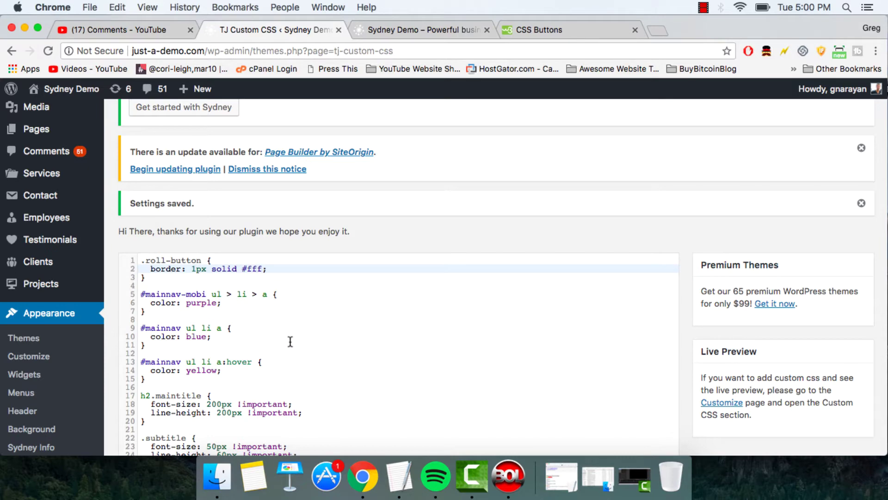
scroll(290, 341, down, 10)
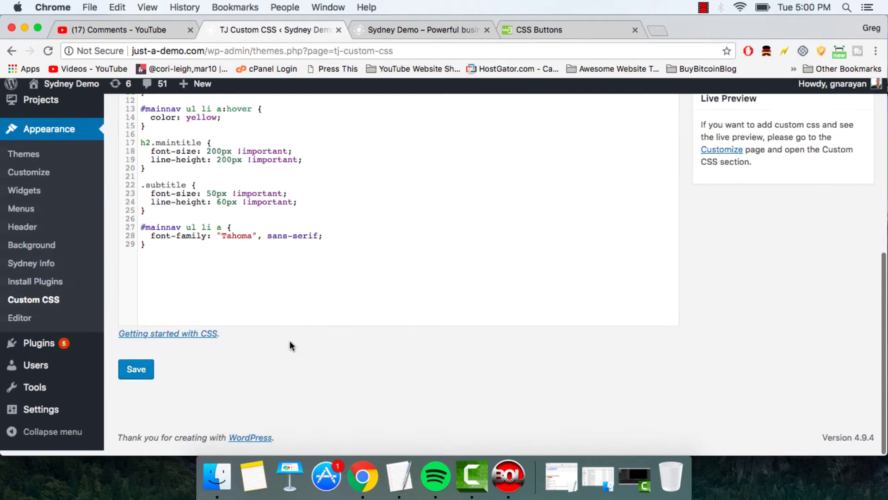
click(136, 375)
click(422, 31)
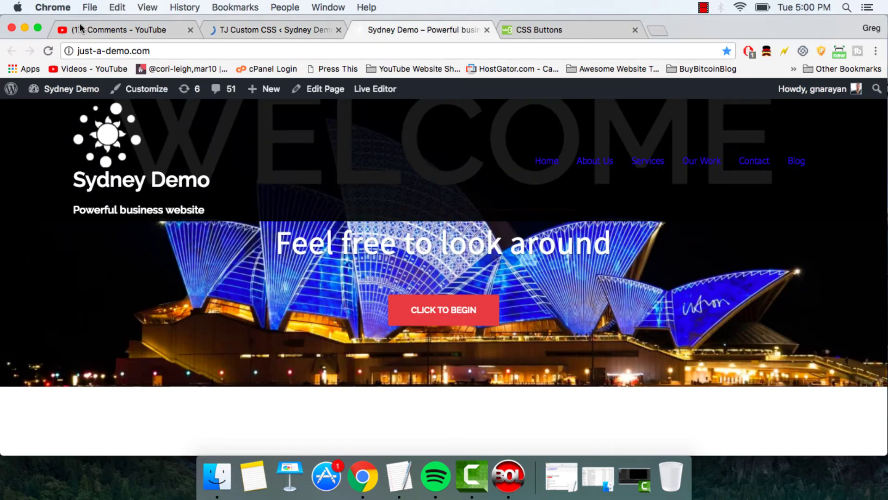
click(48, 51)
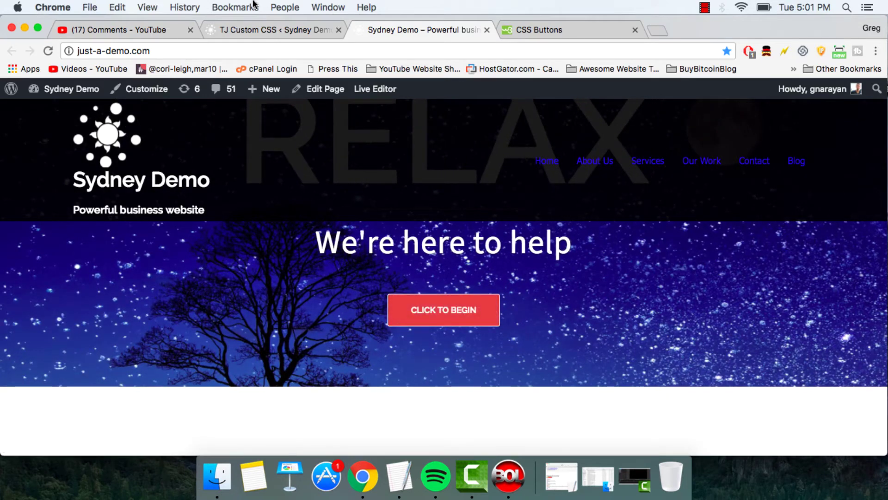
- Change the .roll-button border value to none, save, and reload the homepage
click(256, 32)
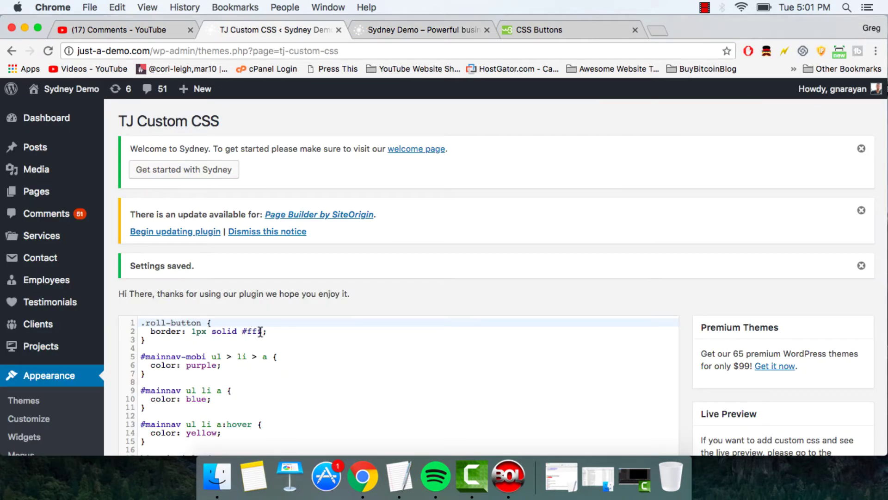
drag(260, 331, 206, 333)
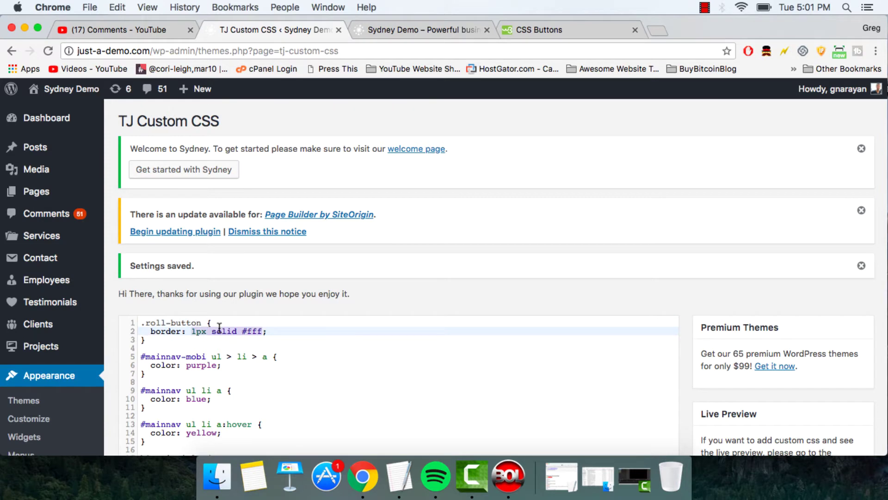
text(none;)
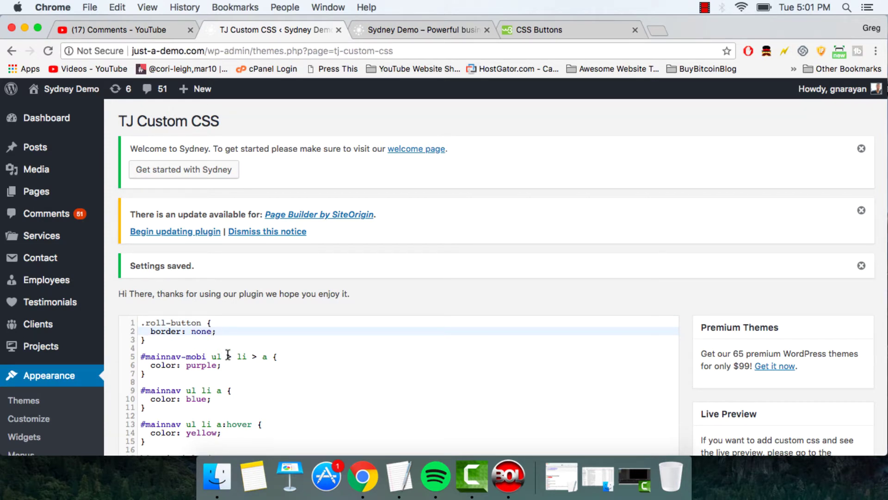
scroll(228, 354, down, 3)
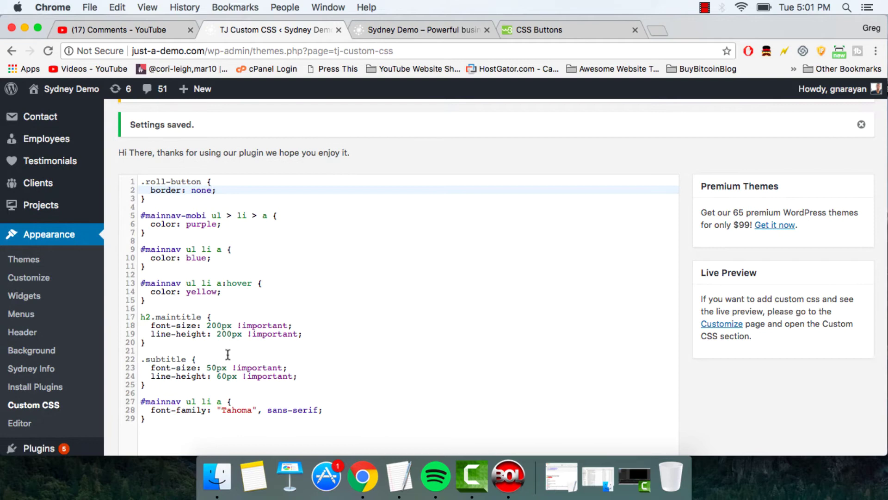
scroll(228, 354, down, 4)
click(143, 378)
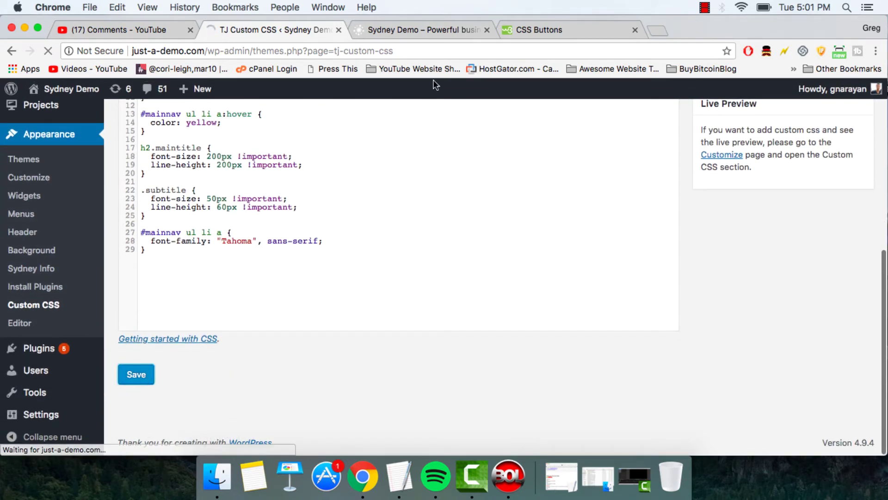
click(422, 30)
key(super+r)
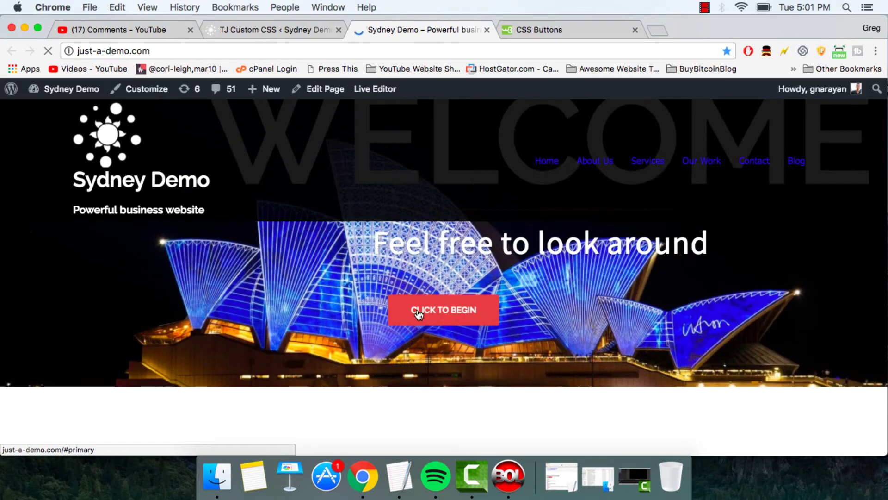
- Add background-color: blue; below border: none in .roll-button, save, and reload the homepage
click(267, 31)
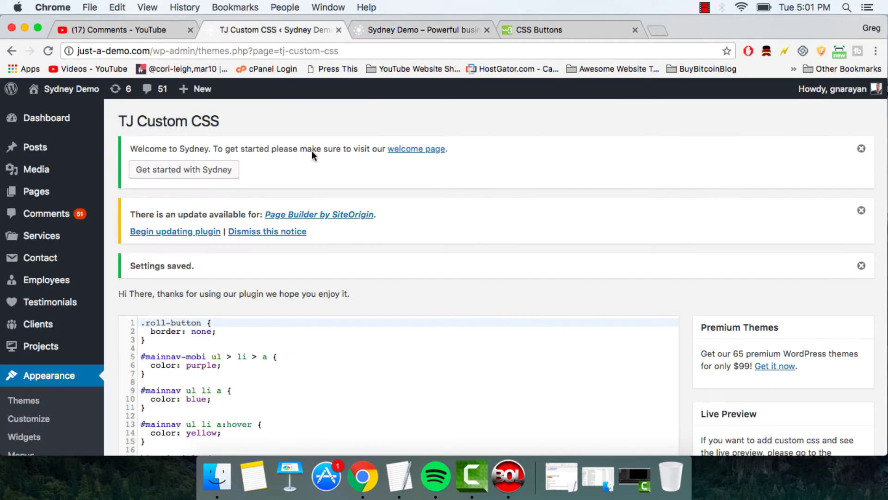
scroll(305, 334, down, 4)
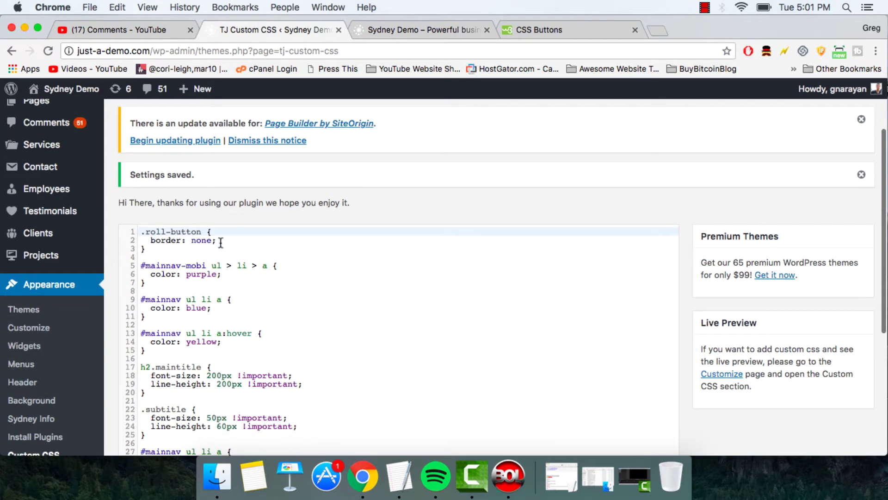
click(220, 242)
key(Return)
text(background-color: blue;)
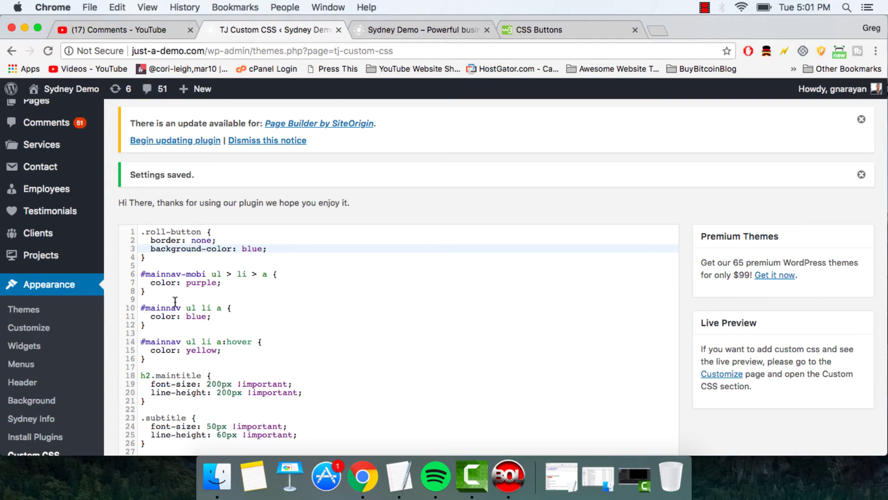
scroll(175, 302, down, 10)
click(137, 375)
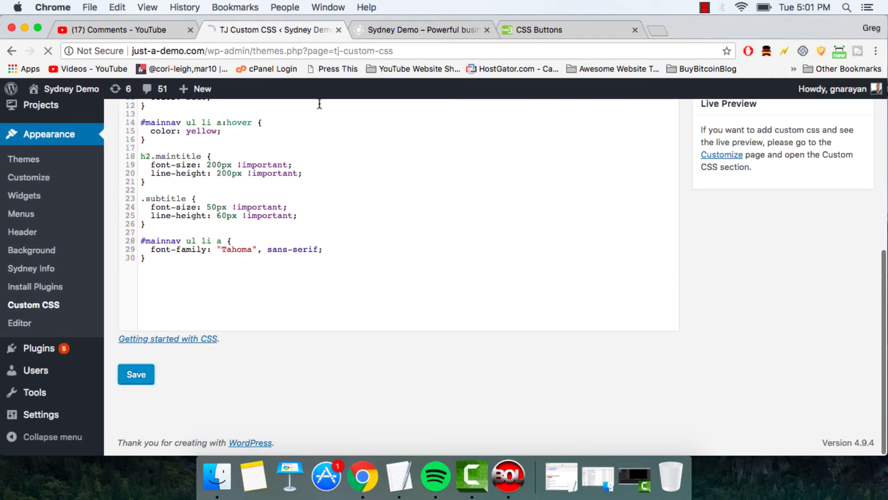
click(415, 30)
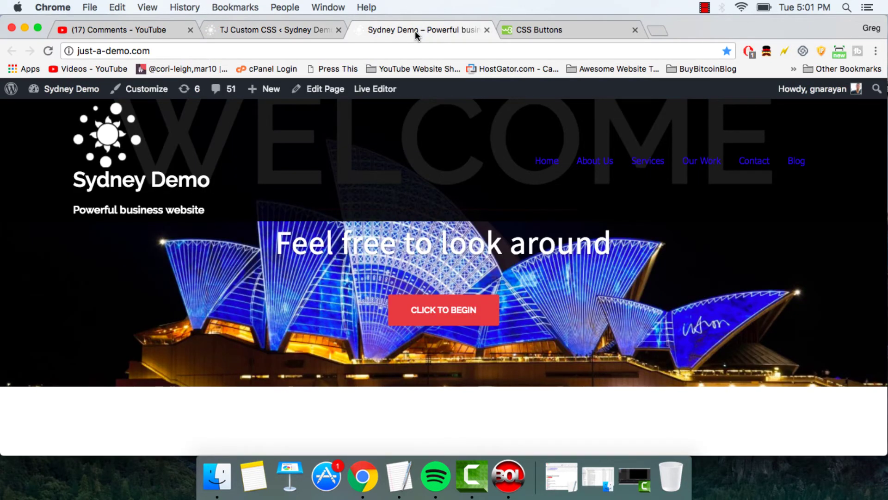
key(super+r)
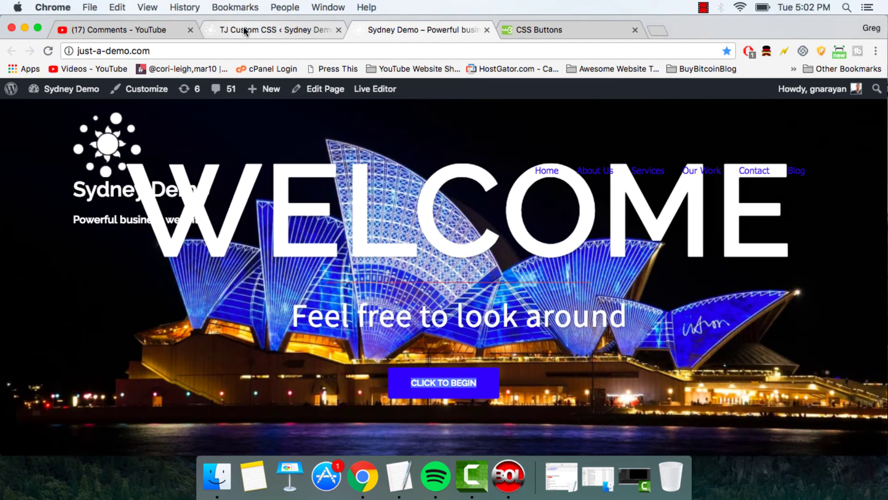
- Write .roll-button:hover { background-color: green; } below the .roll-button rule, save, and switch to the site tab
click(243, 27)
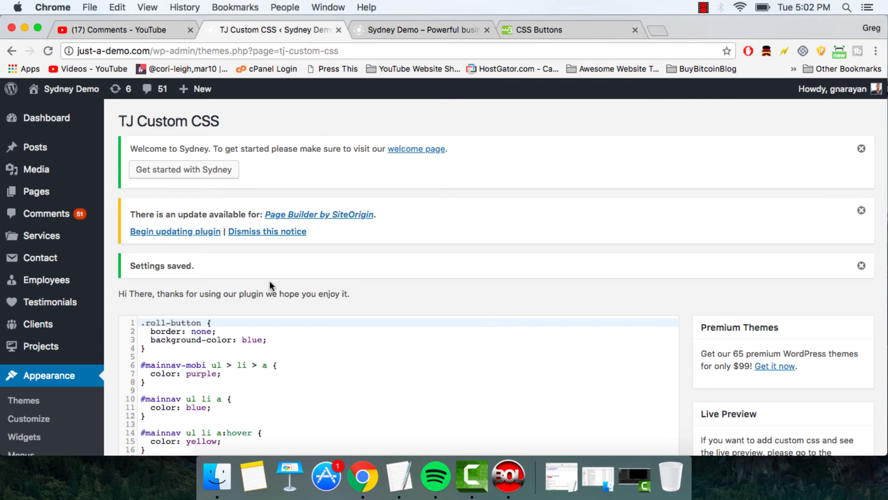
drag(202, 323, 140, 324)
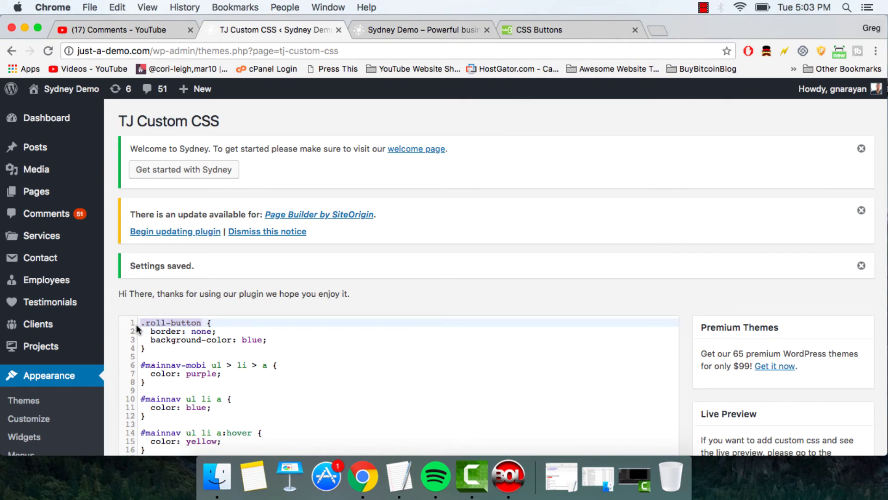
click(149, 355)
key(Return)
key(Return)
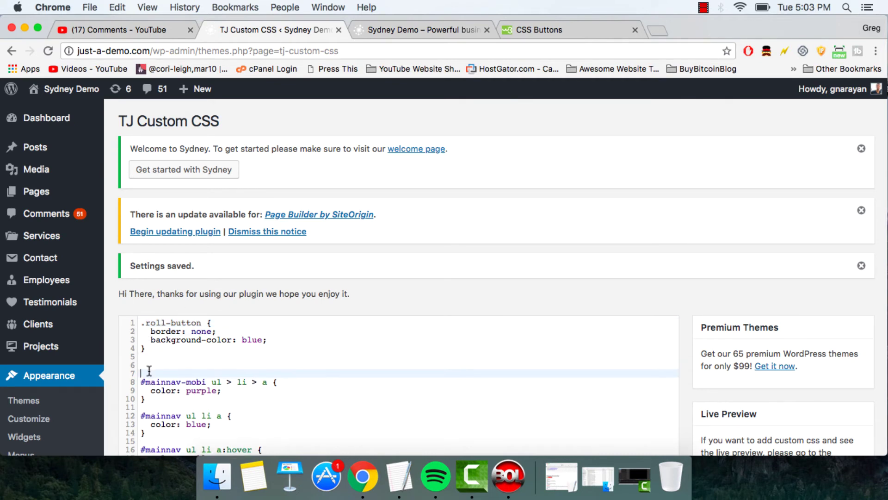
click(148, 365)
text(.rol)
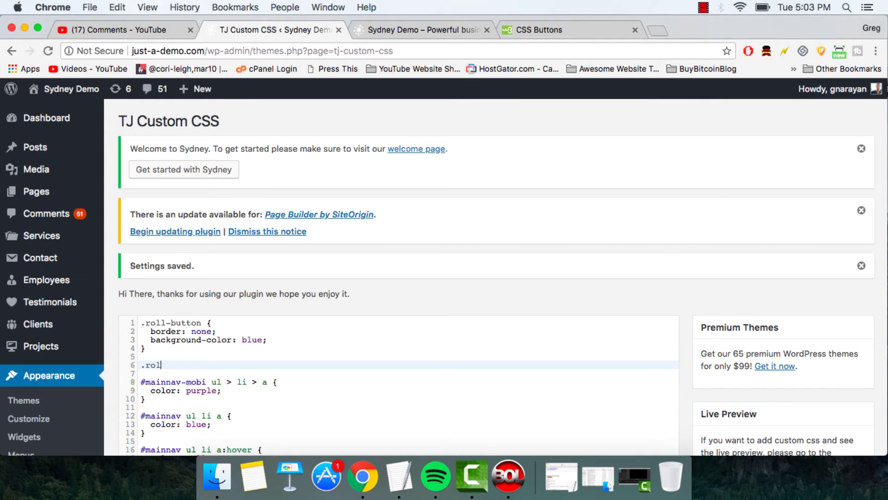
text(l-button:hover {)
key(Return)
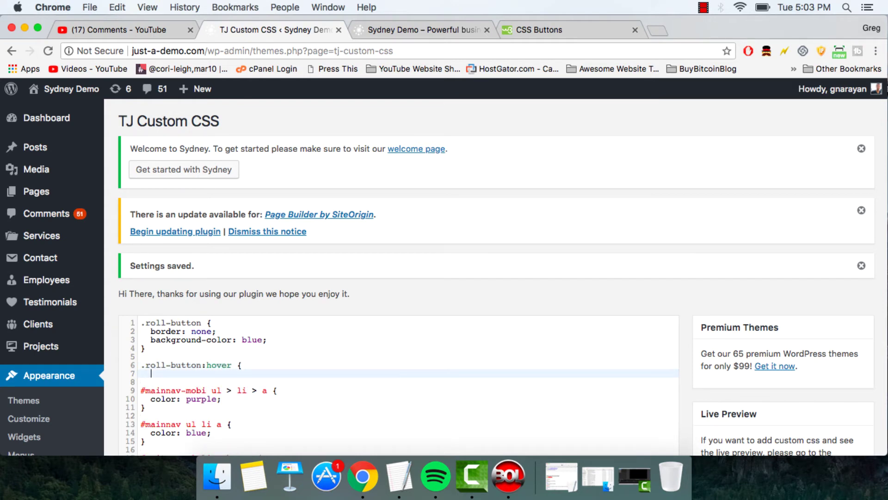
text(background-color: green;)
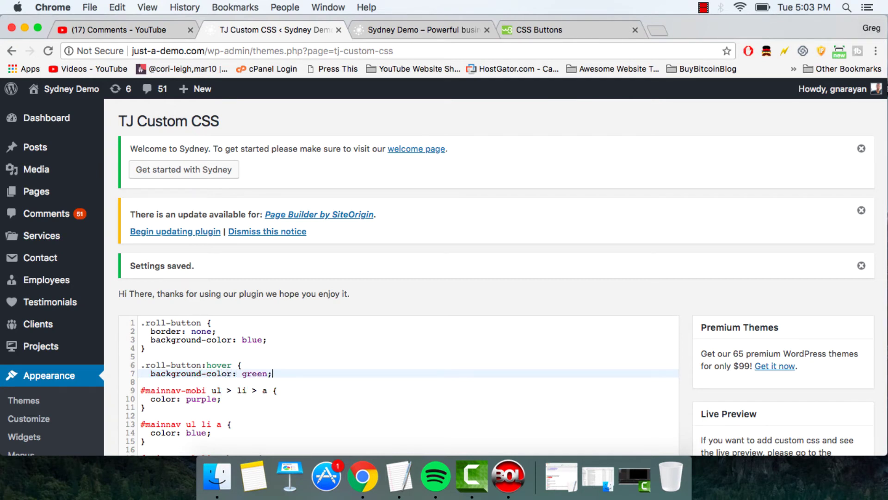
key(Return)
text(})
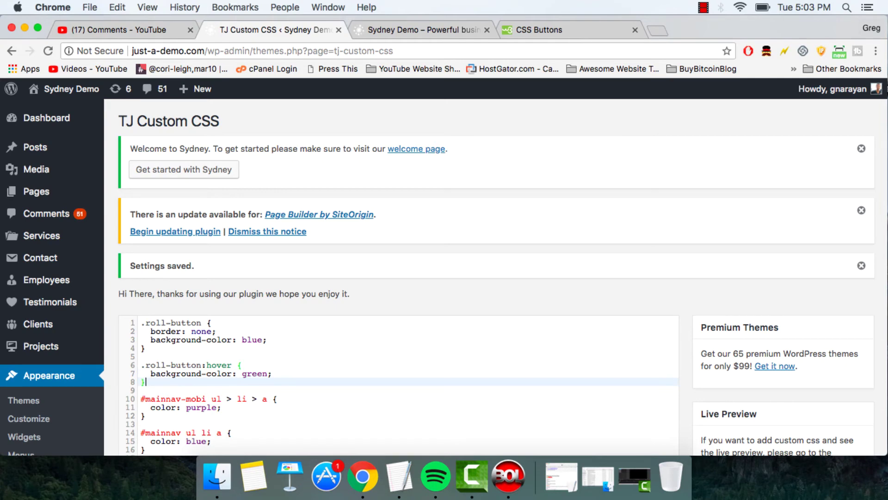
scroll(190, 378, down, 6)
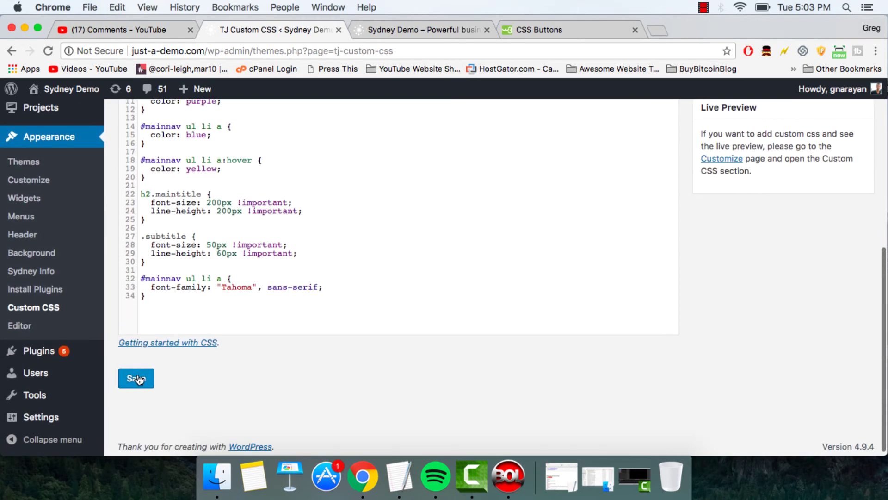
click(136, 376)
click(401, 32)
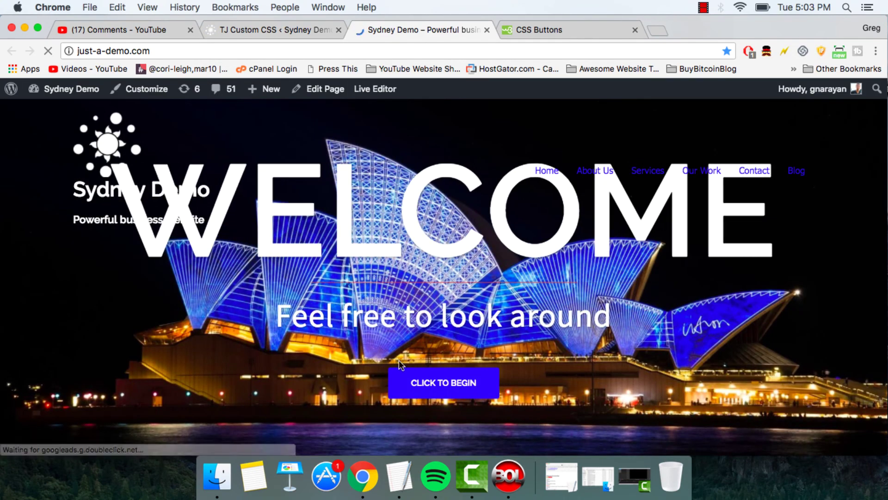
- Check that CLICK TO BEGIN turns green on hover, then go to the YouTube comments page
scroll(497, 384, down, 3)
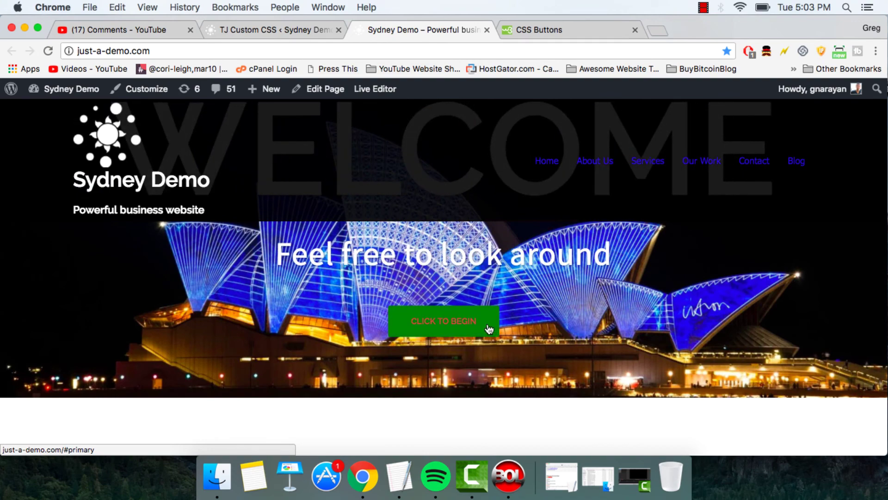
click(489, 328)
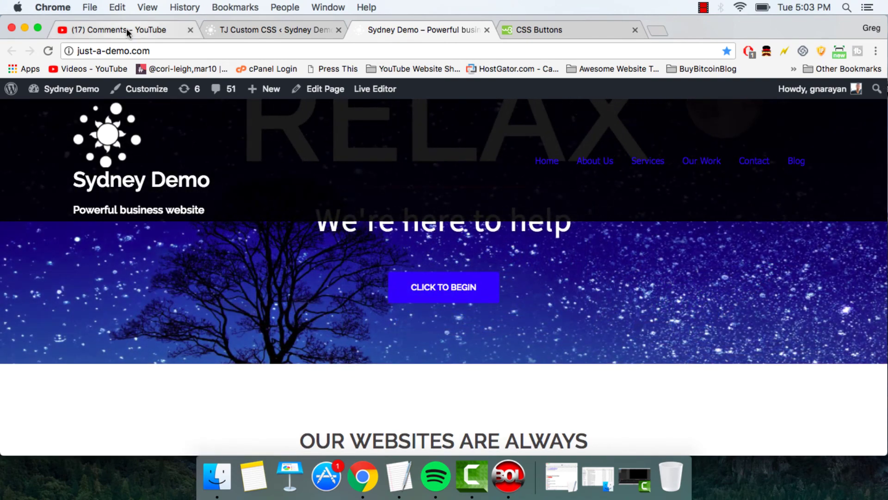
click(129, 29)
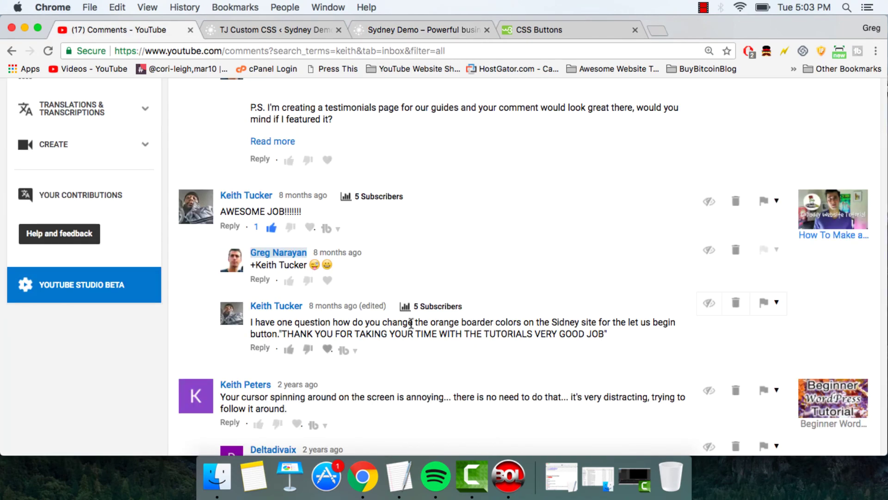
- Having read the viewer's question about the orange button border, return to the Sydney Demo homepage tab
click(439, 29)
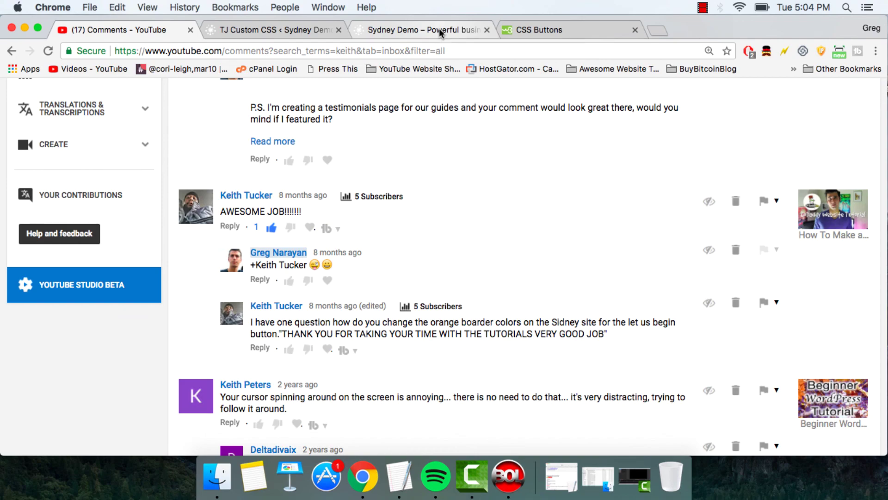